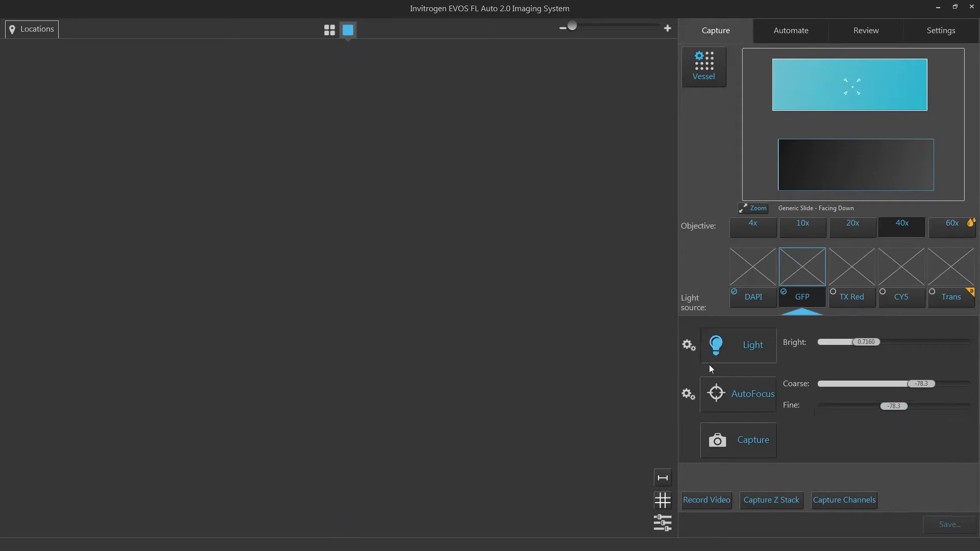
Show live GFP cells at 40x with the 50 µm scale bar, then turn the light off.
click(715, 348)
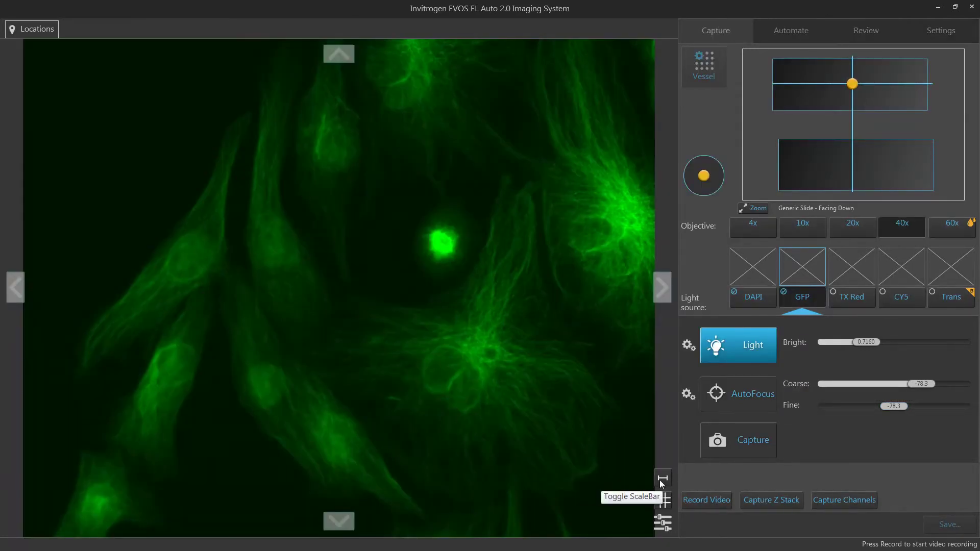
click(660, 479)
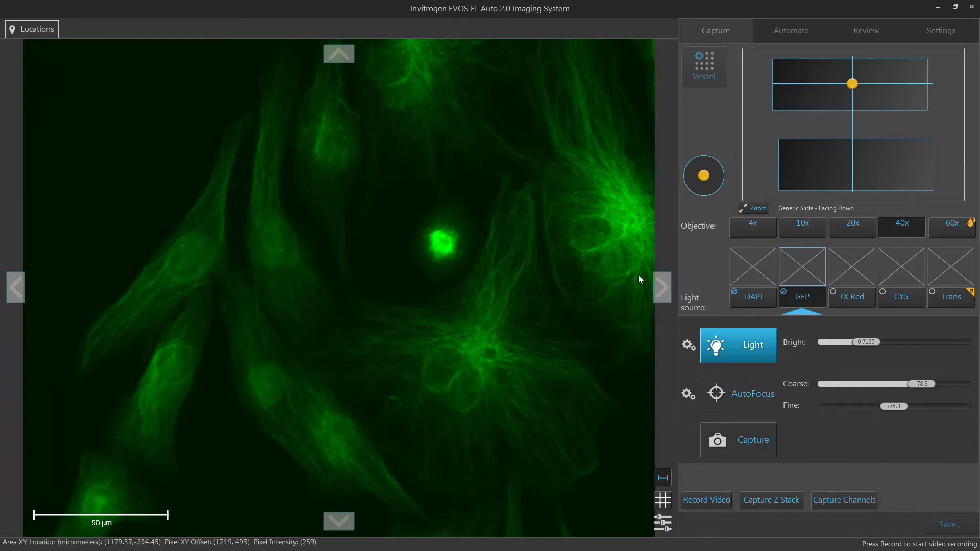
click(739, 345)
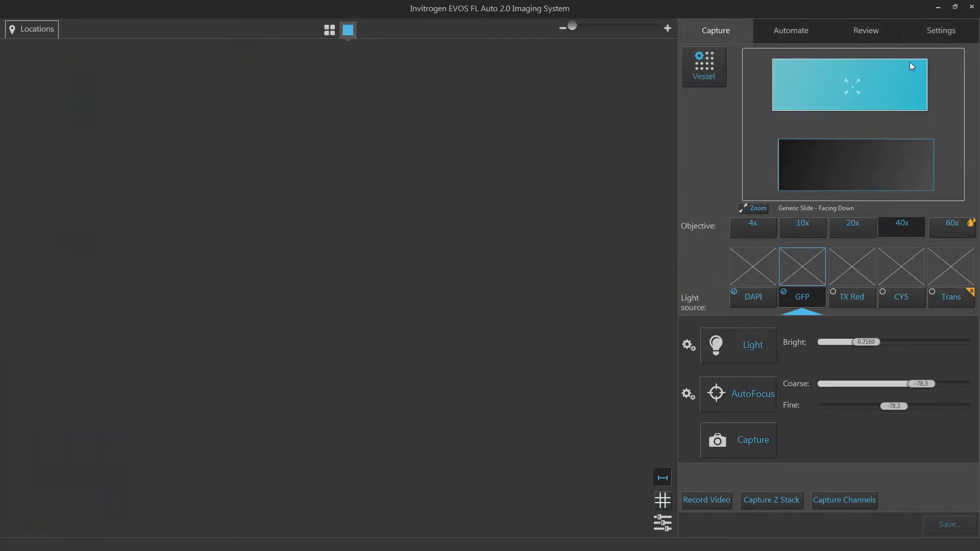
Check the General scale bar options (bottom-left, end bars, text), then return to Capture.
click(951, 32)
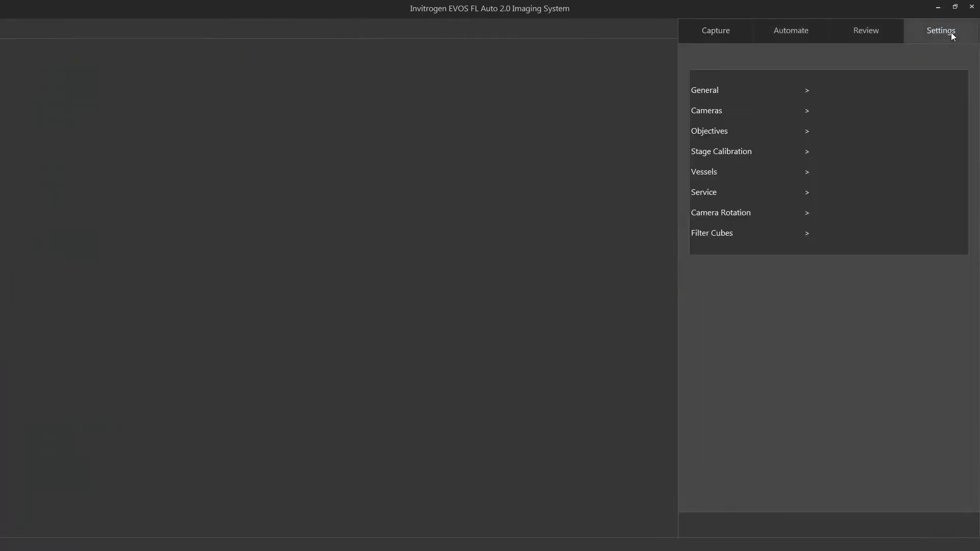
click(703, 92)
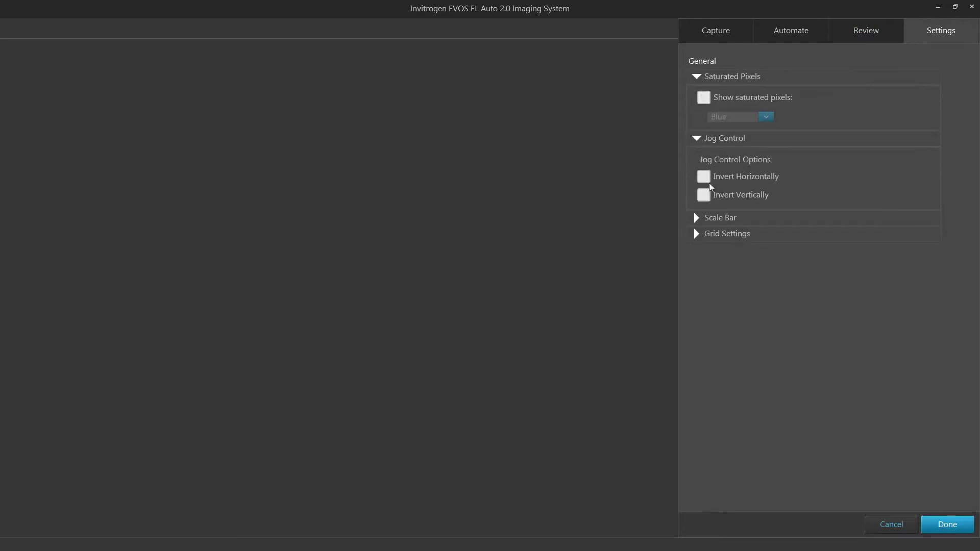
click(725, 222)
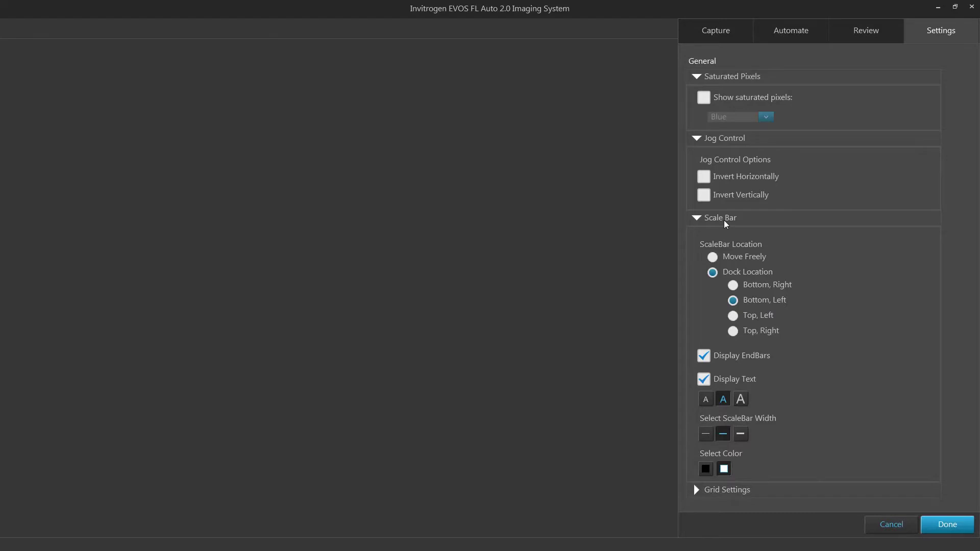
click(707, 31)
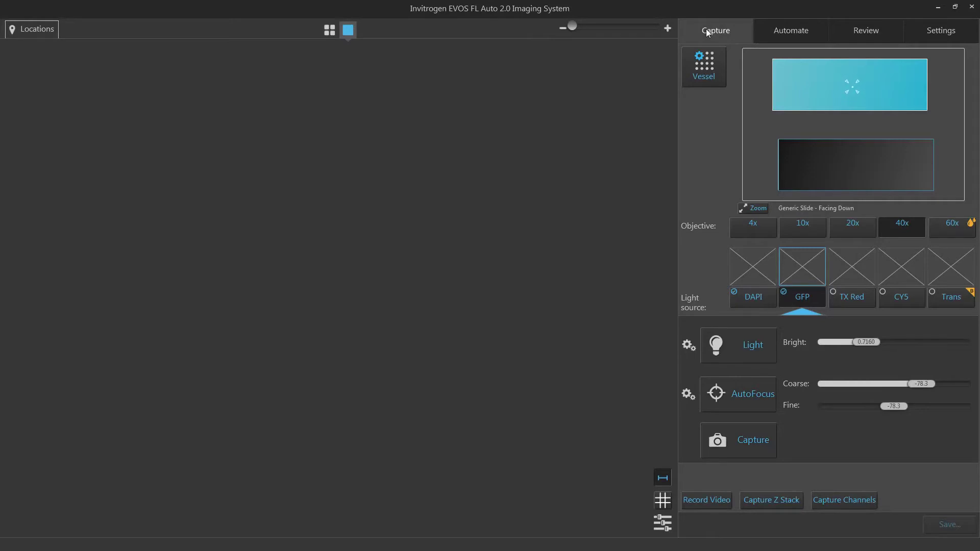
Relight the GFP cells, overlay the 50 µm grid, and capture the field.
click(733, 343)
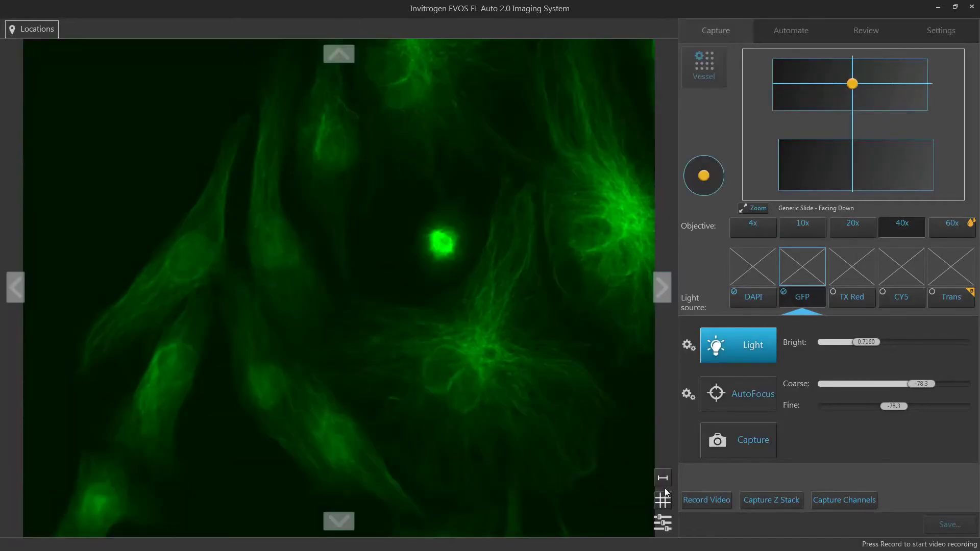
click(663, 502)
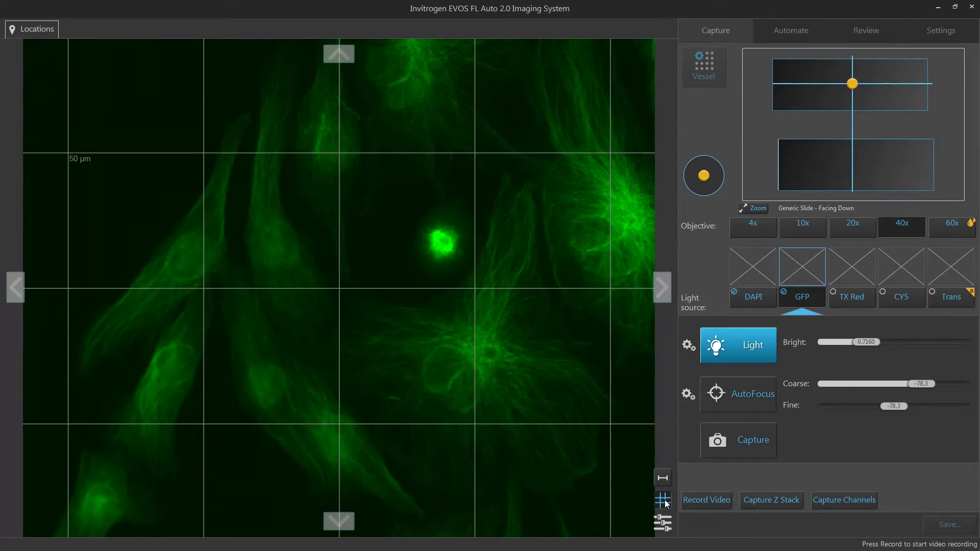
click(730, 449)
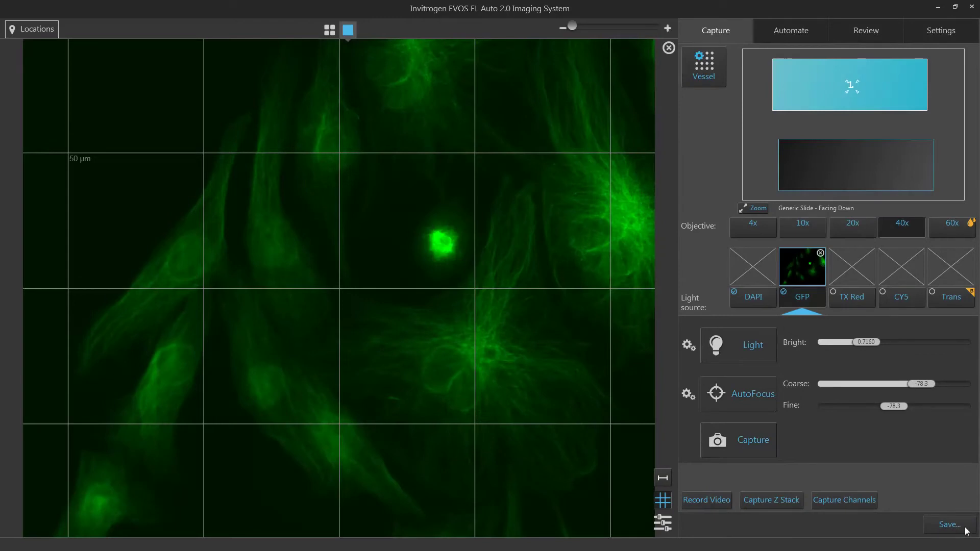
Save the captured GFP image as TIF with the grid included, then relight the view.
click(949, 525)
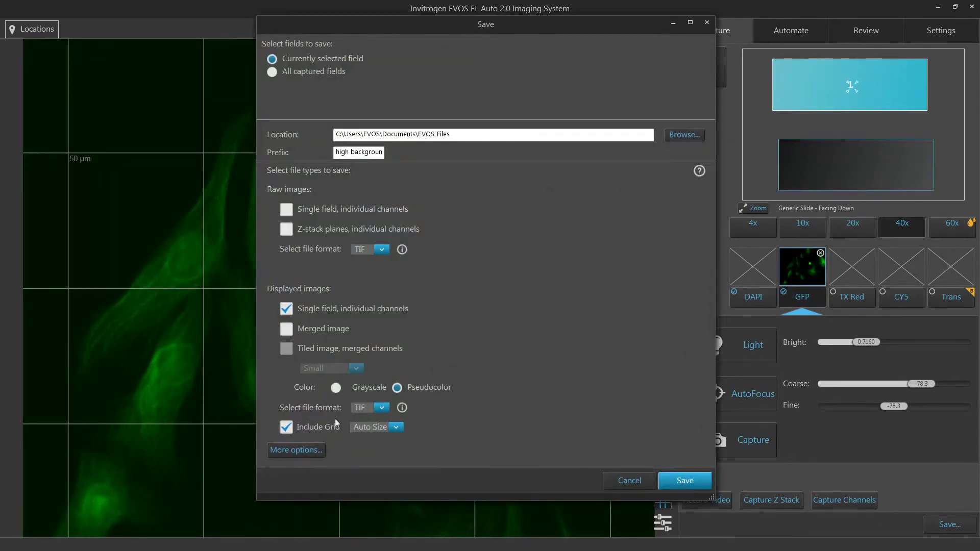
click(673, 482)
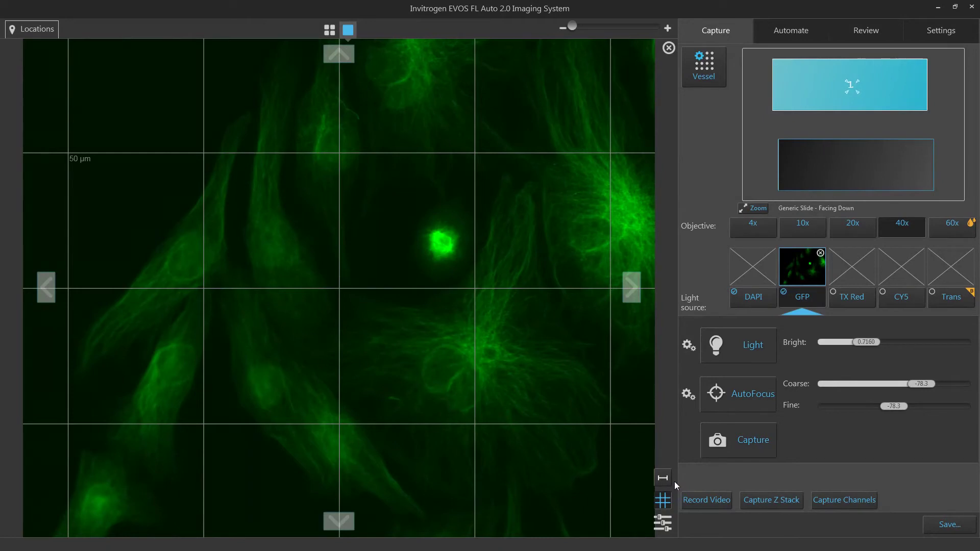
click(738, 345)
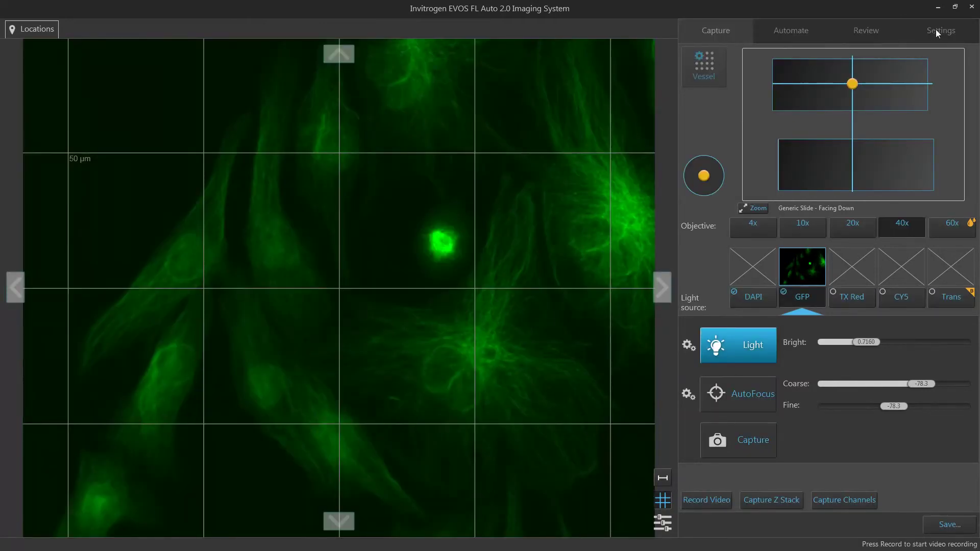
Capture another GFP field, then expand Grid Settings under General settings.
click(739, 439)
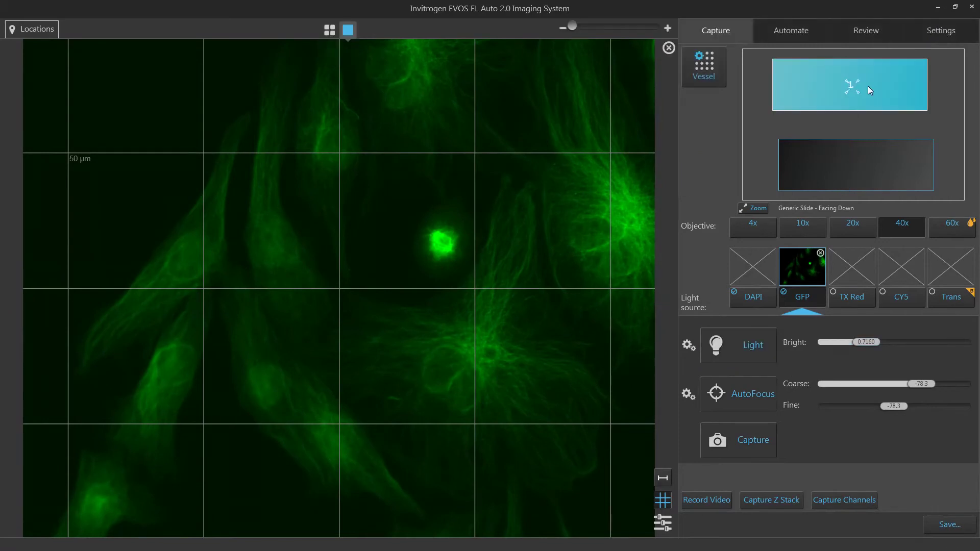
click(949, 32)
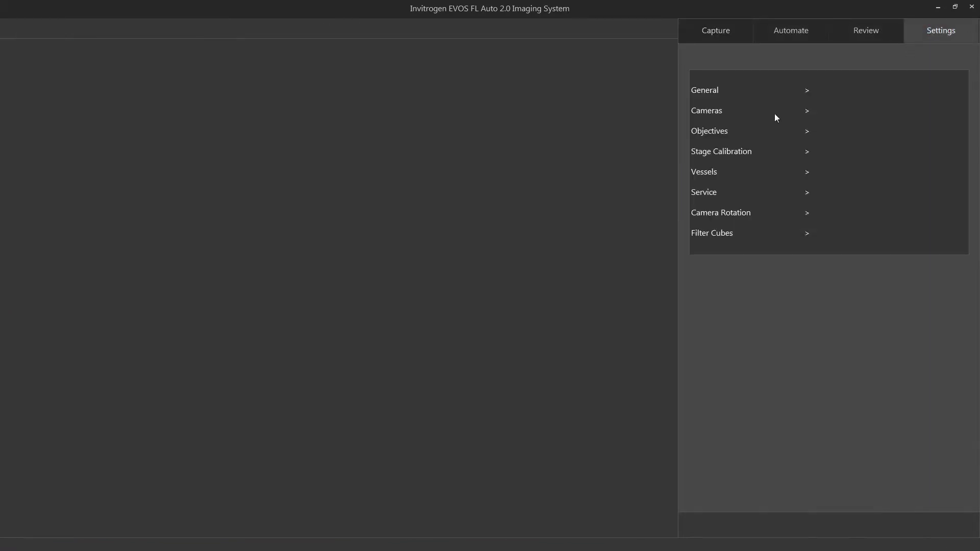
click(750, 89)
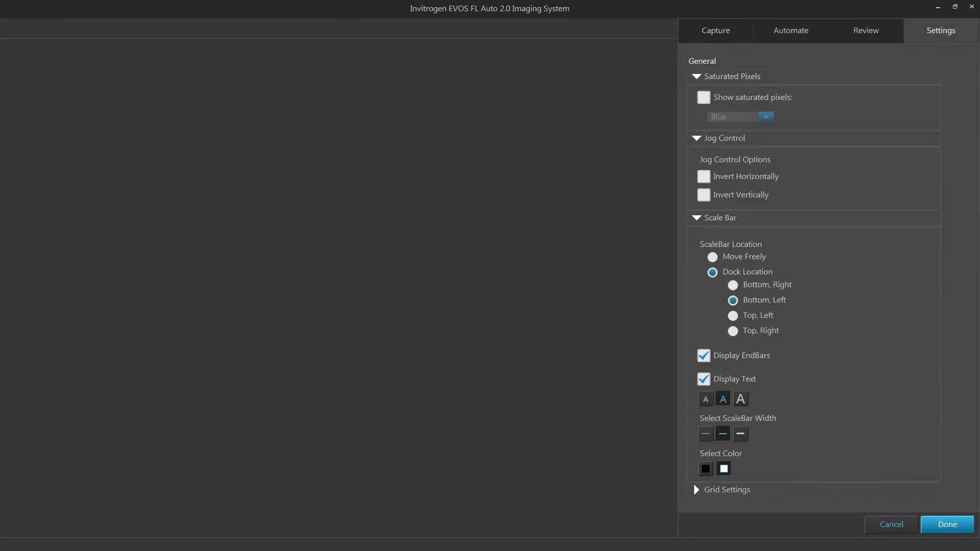
click(721, 490)
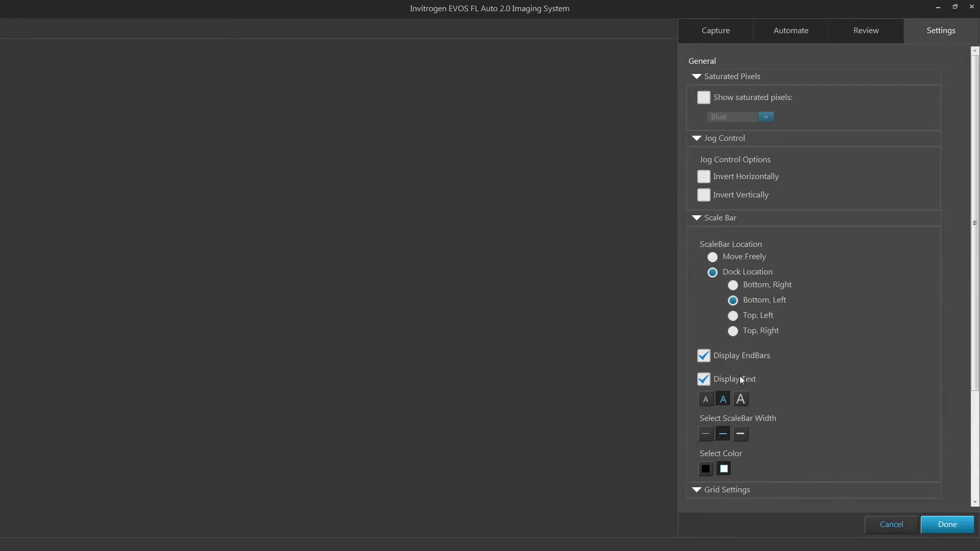